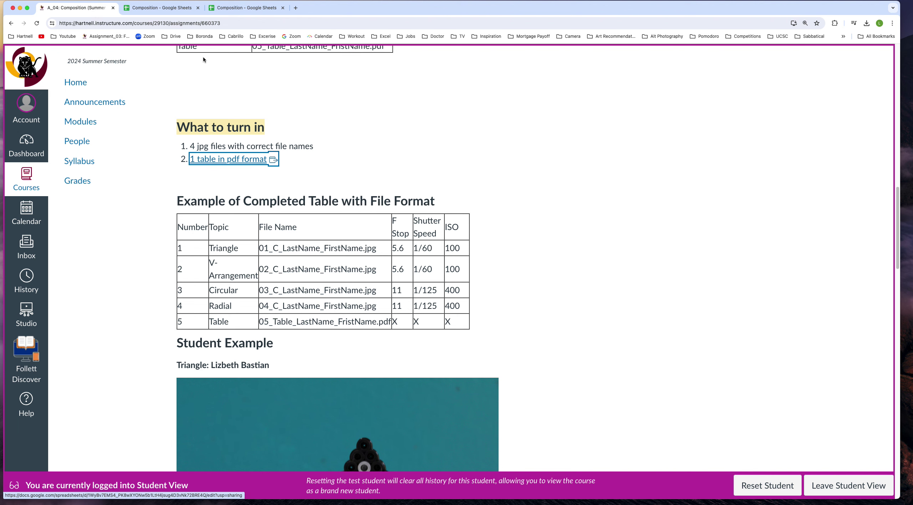
# - Close the extra spreadsheet tab and make a copy of the Composition spreadsheet named Copy of Composition in the Forms folder
pyautogui.click(161, 8)
pyautogui.click(282, 8)
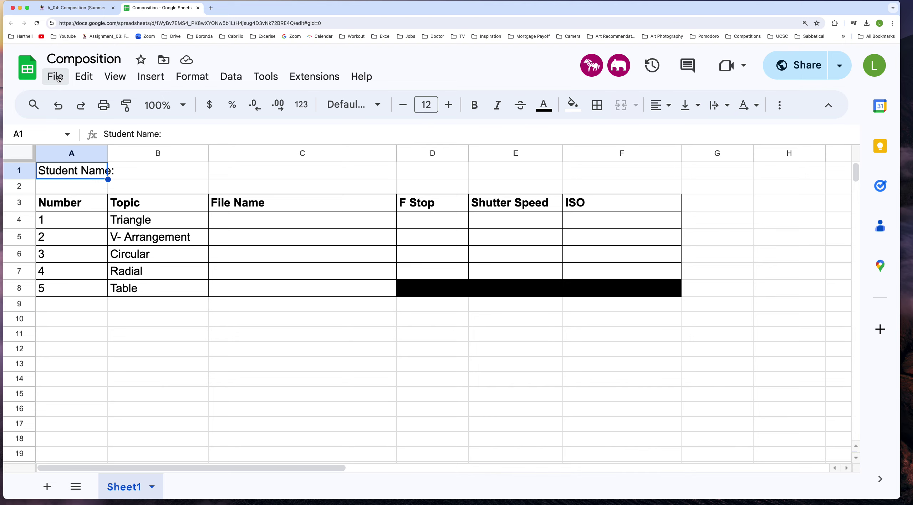
pyautogui.click(57, 81)
pyautogui.click(74, 168)
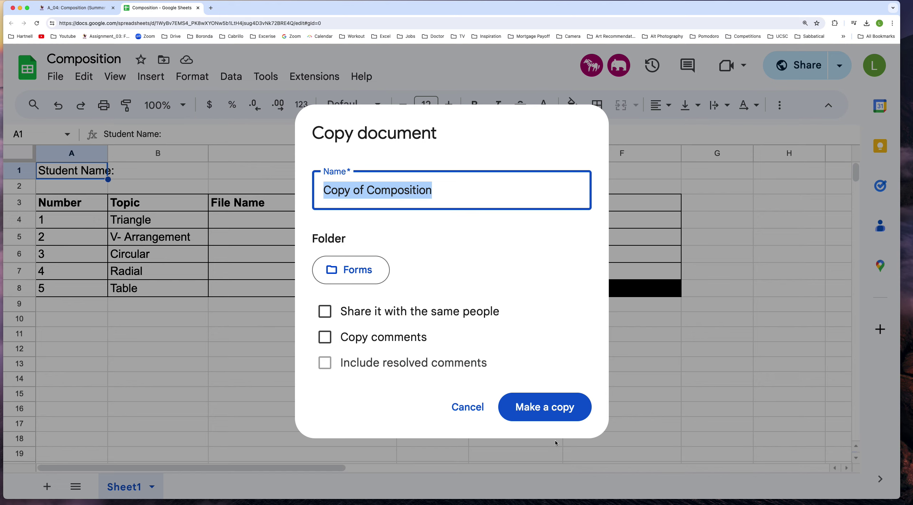
pyautogui.click(546, 409)
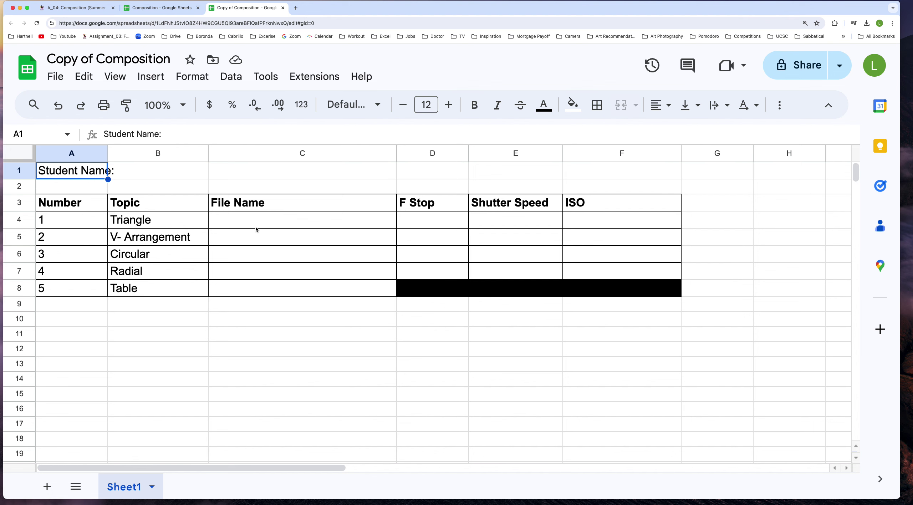
# - Export the current sheet of Copy of Composition as a PDF in Letter size, landscape, fit to width
pyautogui.click(100, 7)
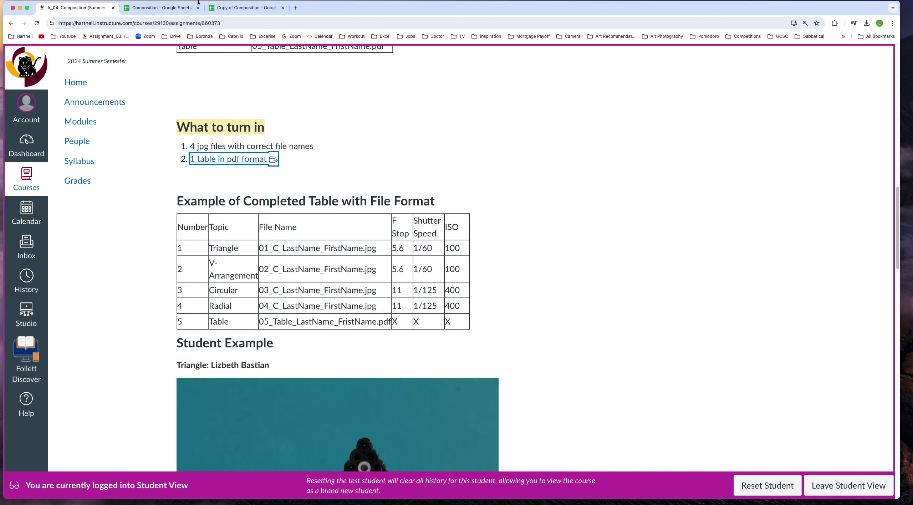
pyautogui.click(245, 10)
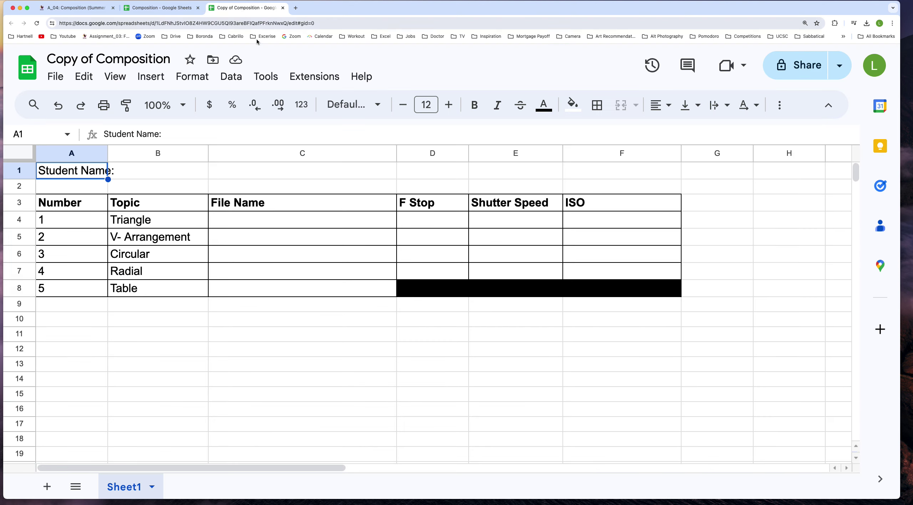
pyautogui.click(52, 79)
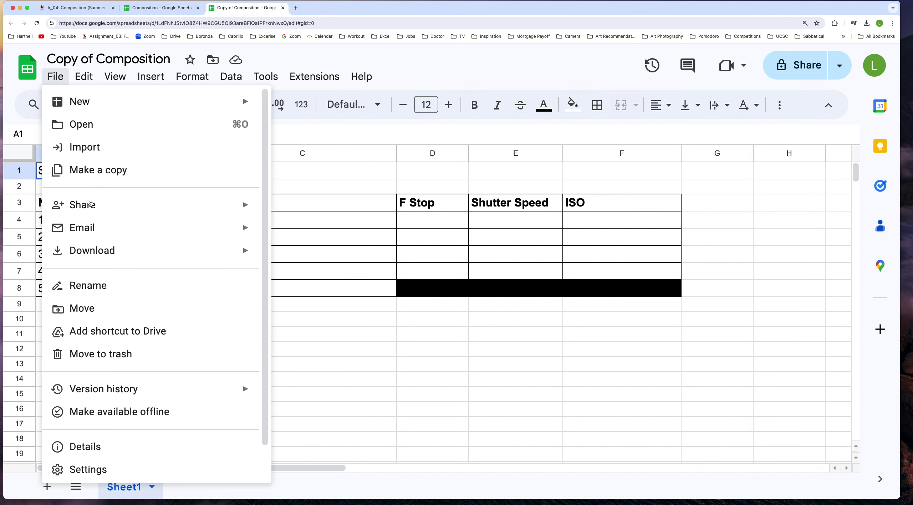
pyautogui.moveTo(100, 254)
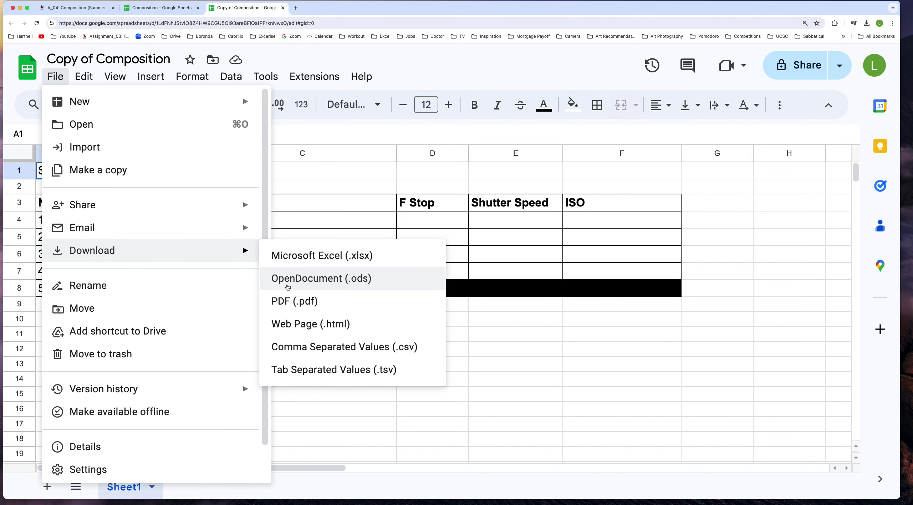
pyautogui.click(299, 306)
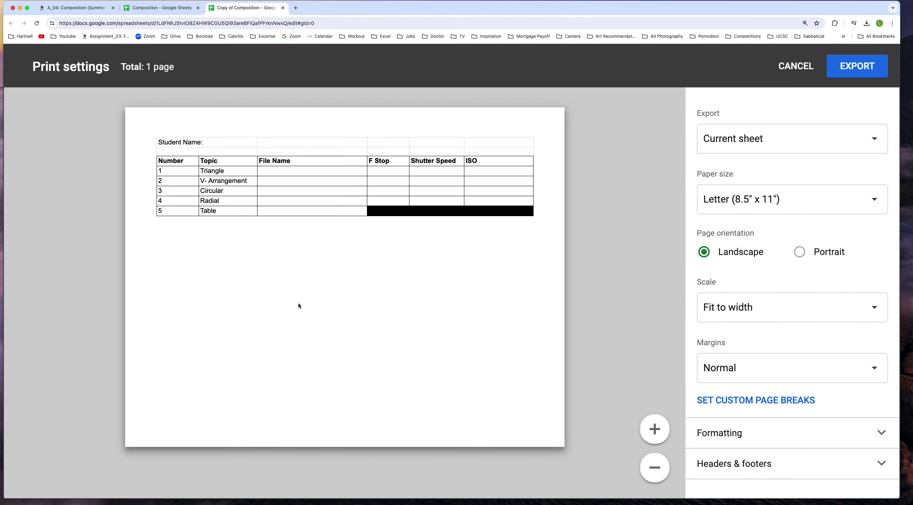
pyautogui.click(855, 67)
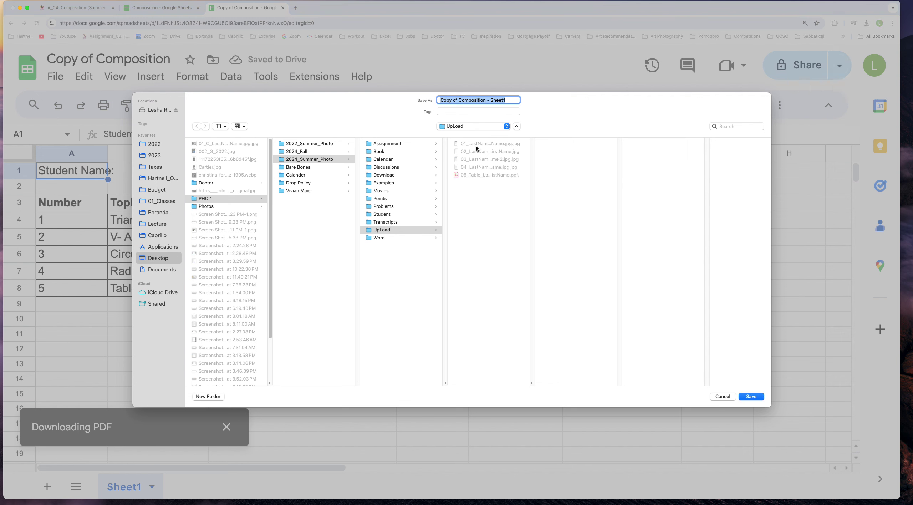
# - Save the PDF as 05_Table_LastName_FristName.pdf in the UpLoad folder, replacing the existing file
pyautogui.click(468, 174)
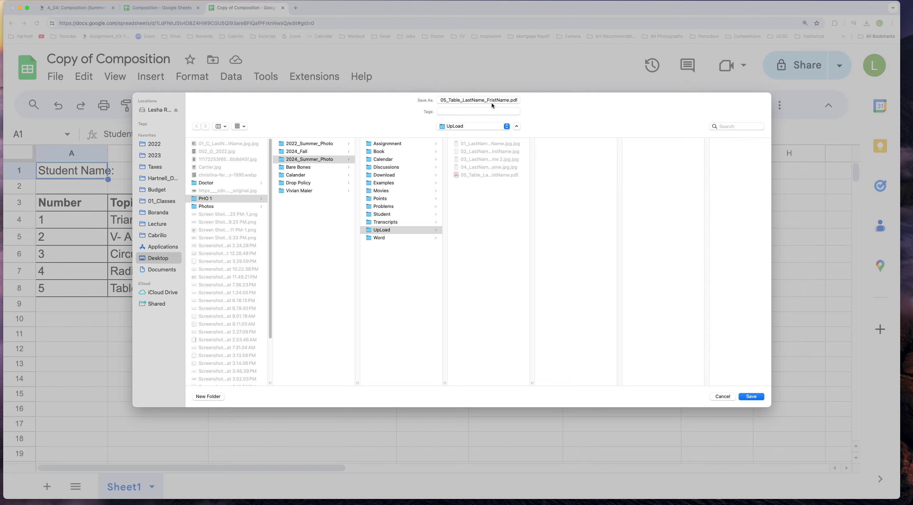
pyautogui.click(752, 397)
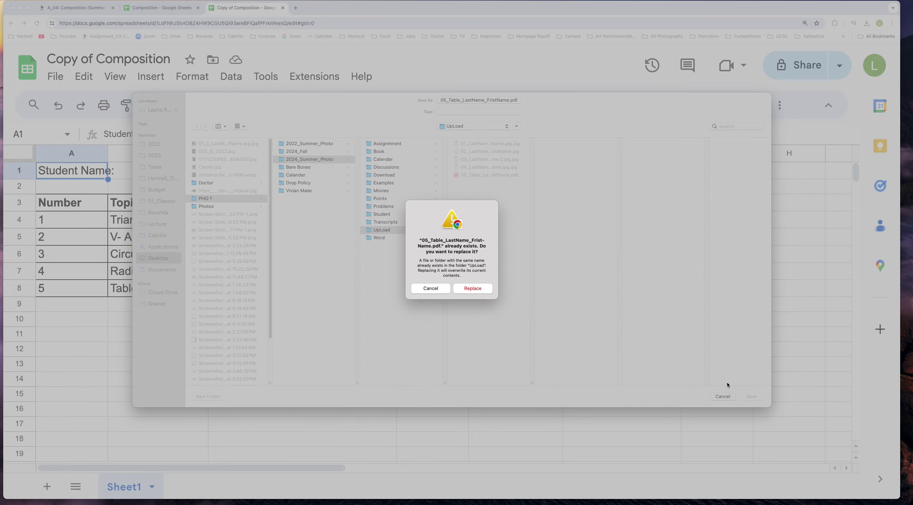
pyautogui.click(473, 288)
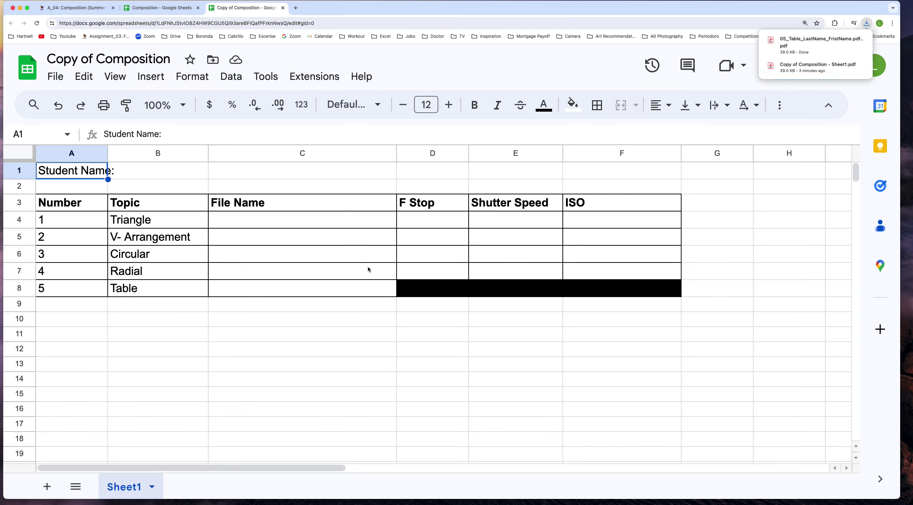
# - Switch to Finder, review the four image files and the table PDF in the UpLoad folder, and put the window away
pyautogui.press('super+Tab')
pyautogui.moveTo(313, 57)
pyautogui.mouseDown()
pyautogui.moveTo(286, 57)
pyautogui.moveTo(313, 59)
pyautogui.mouseUp()
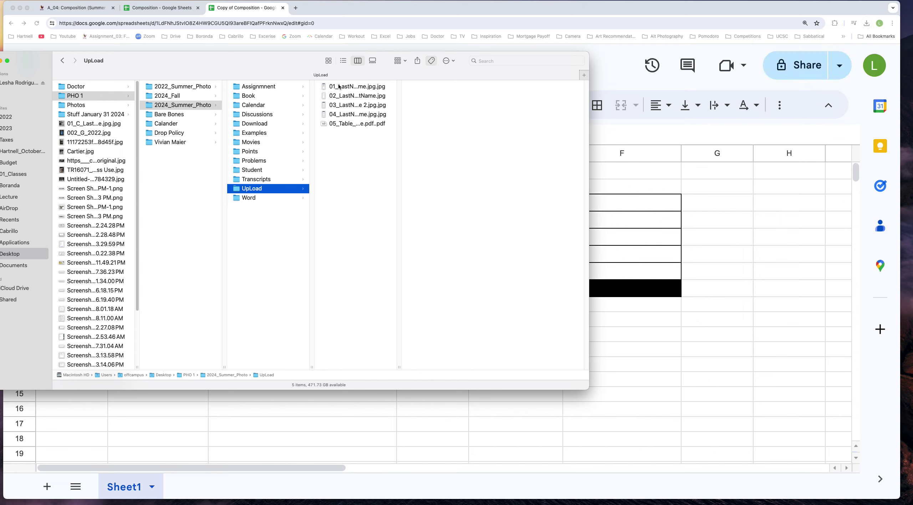
pyautogui.moveTo(339, 86); pyautogui.dragTo(338, 119)
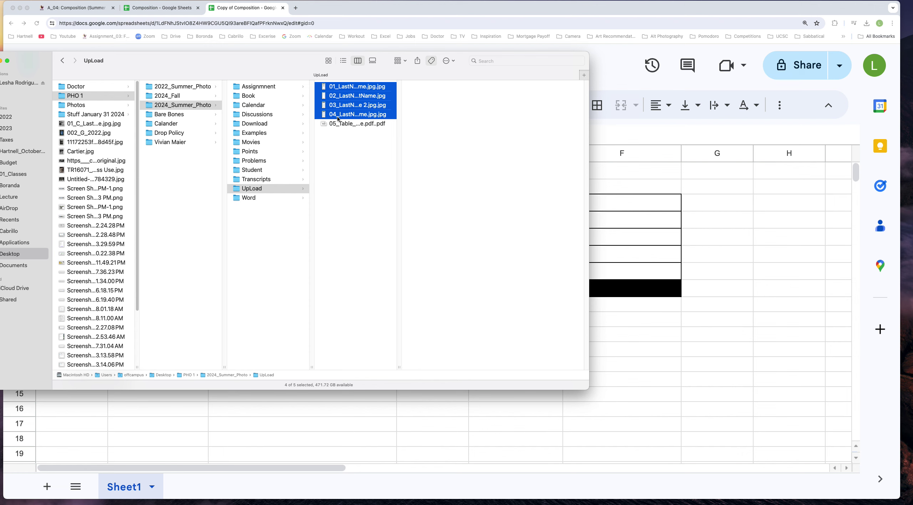
pyautogui.moveTo(338, 119); pyautogui.dragTo(338, 129)
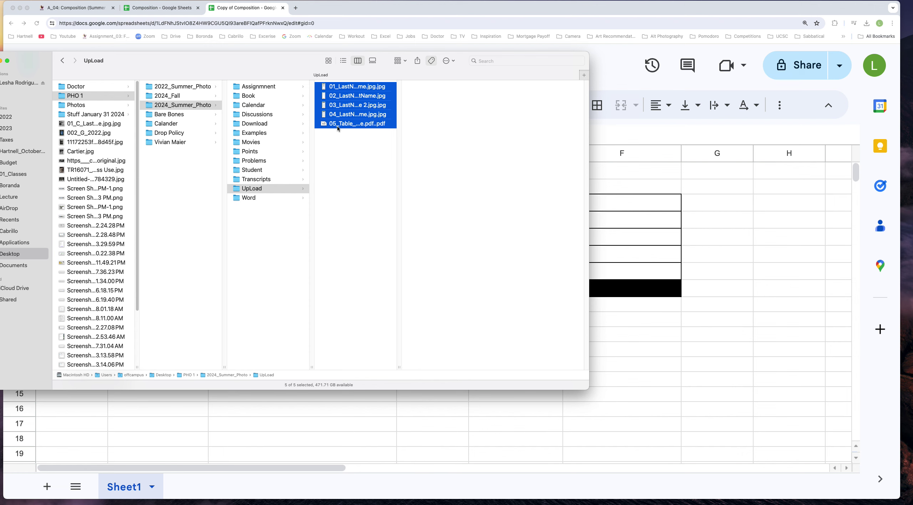
pyautogui.doubleClick(289, 53)
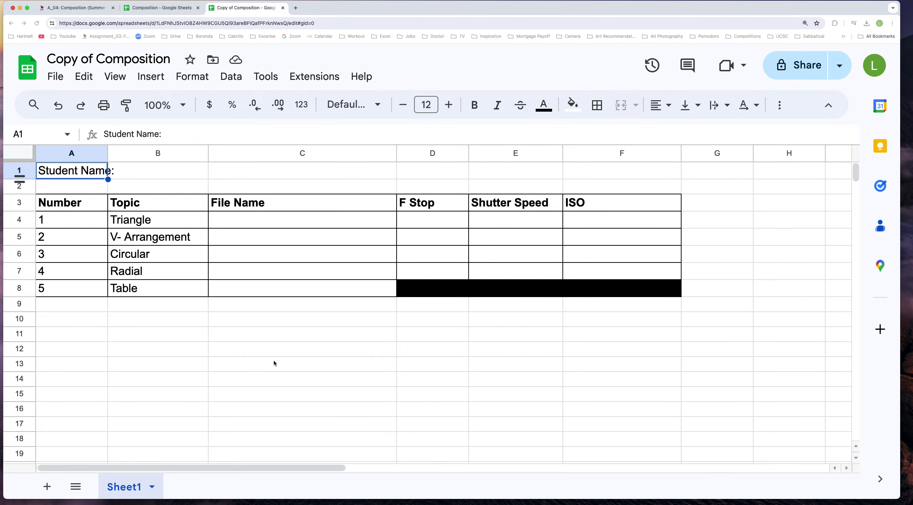
# - Return to the A_04: Composition assignment page and start the assignment submission
pyautogui.click(71, 8)
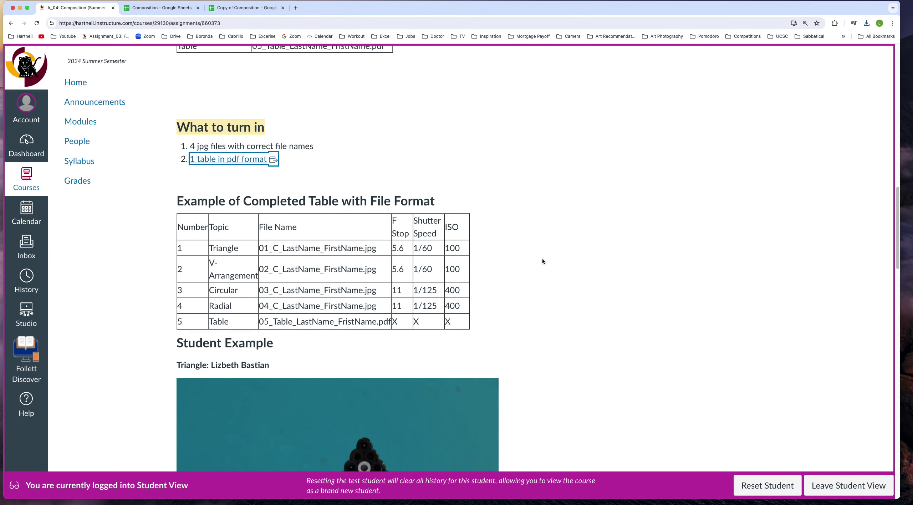
pyautogui.scroll(-5, 543, 262)
pyautogui.scroll(15, 544, 261)
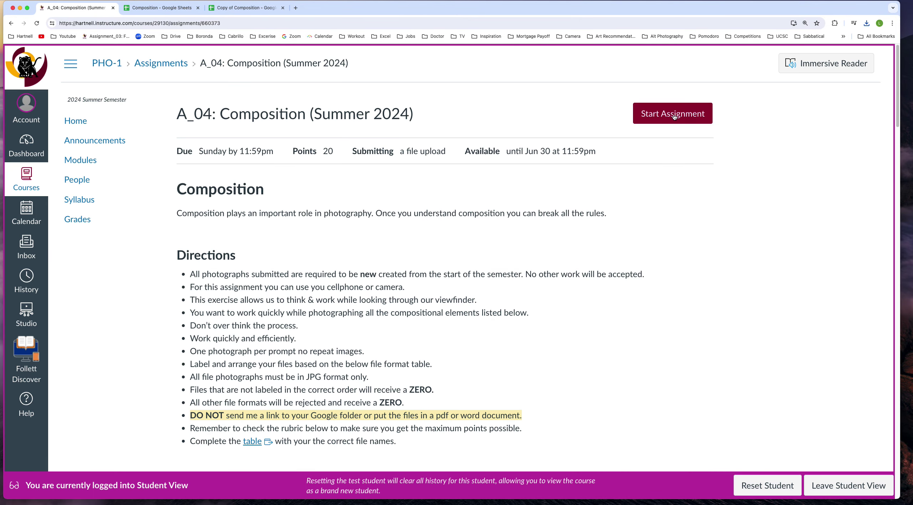
pyautogui.click(666, 116)
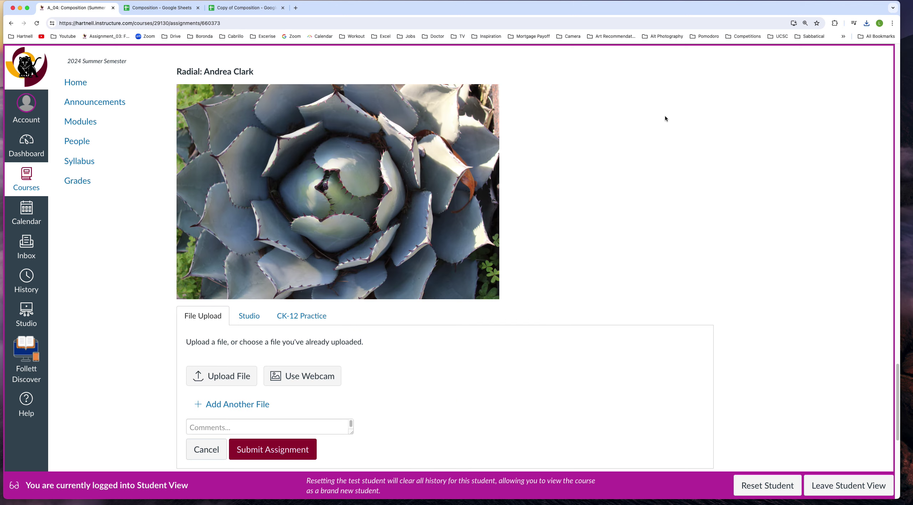
# - Attach 01_LastName_FirstName.jpg.jpg from the UpLoad folder as the first submission file
pyautogui.click(221, 377)
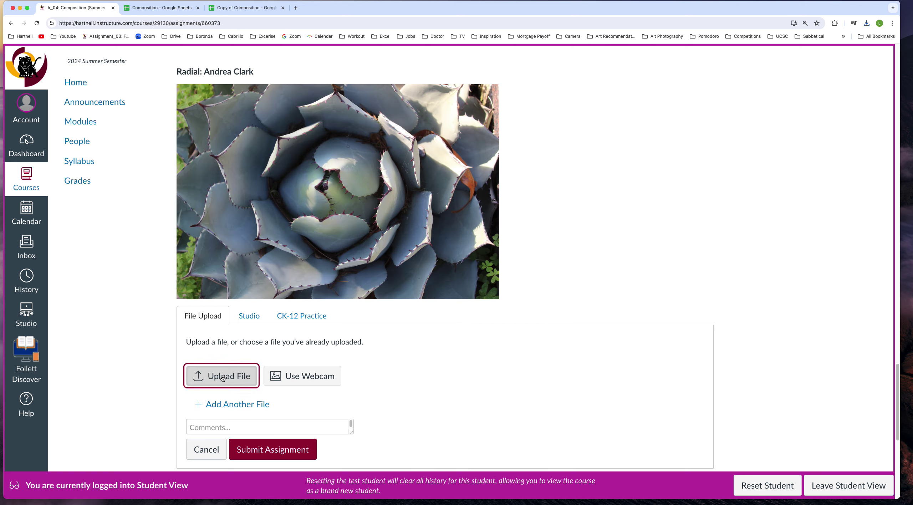
pyautogui.click(220, 377)
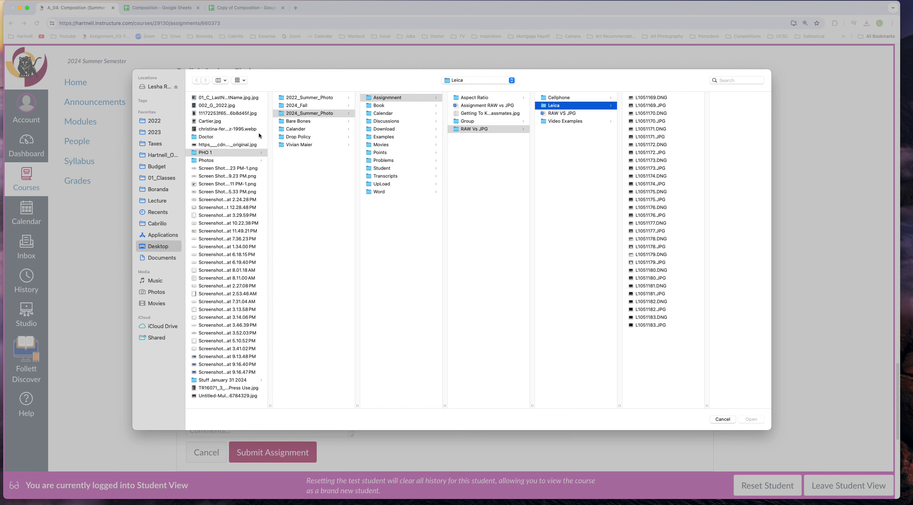
pyautogui.click(392, 184)
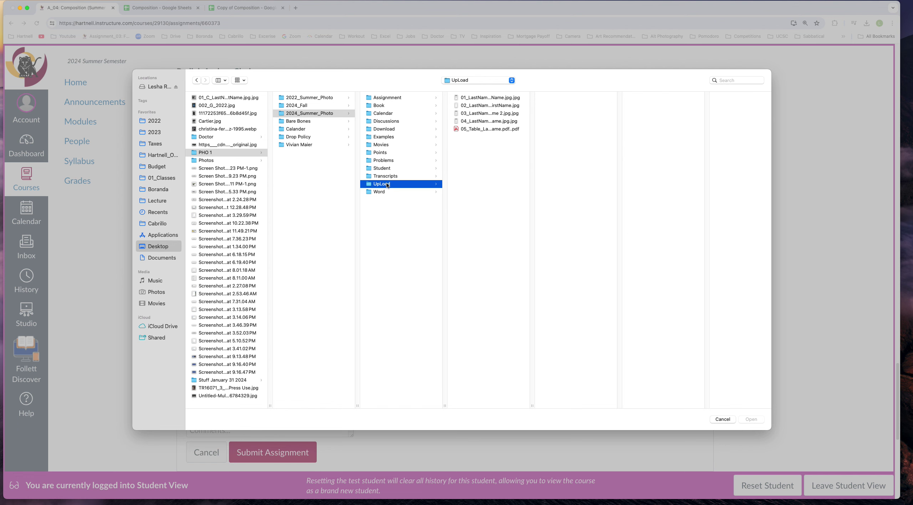
pyautogui.click(474, 98)
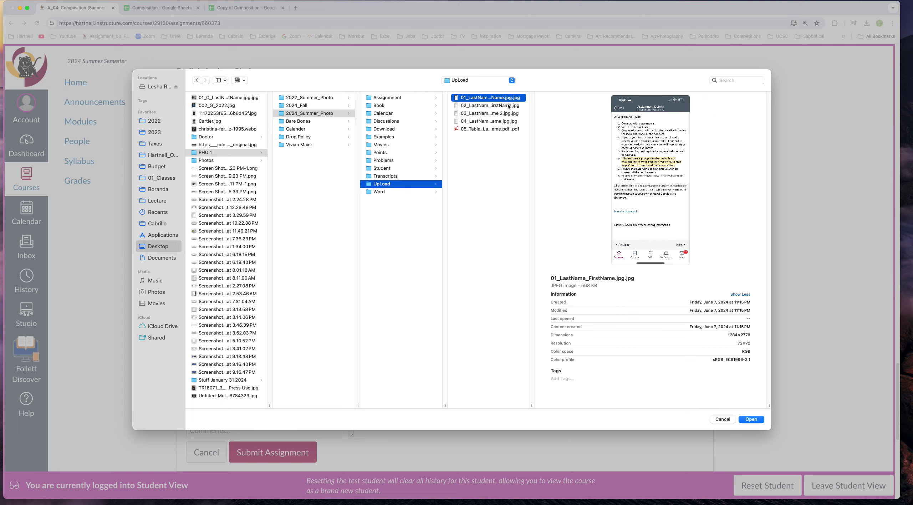
pyautogui.click(752, 419)
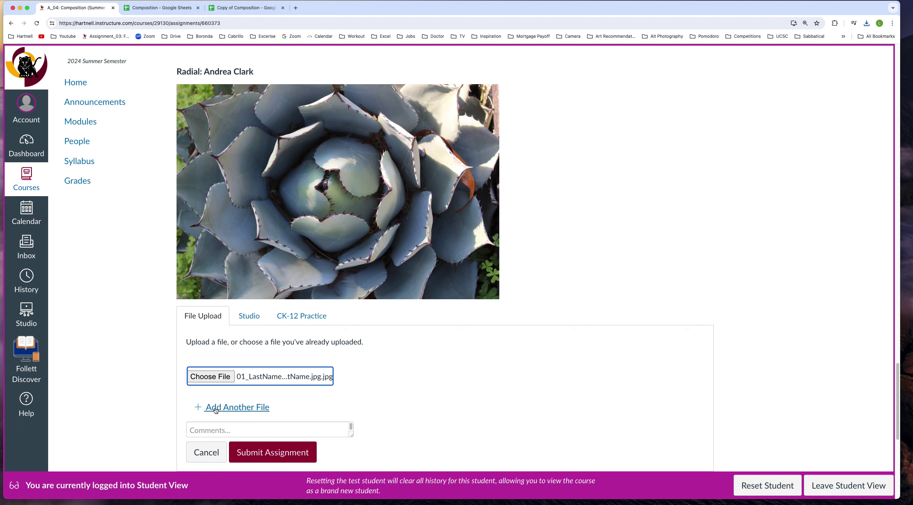
# - Add a second file entry to the submission and open its file chooser
pyautogui.click(216, 409)
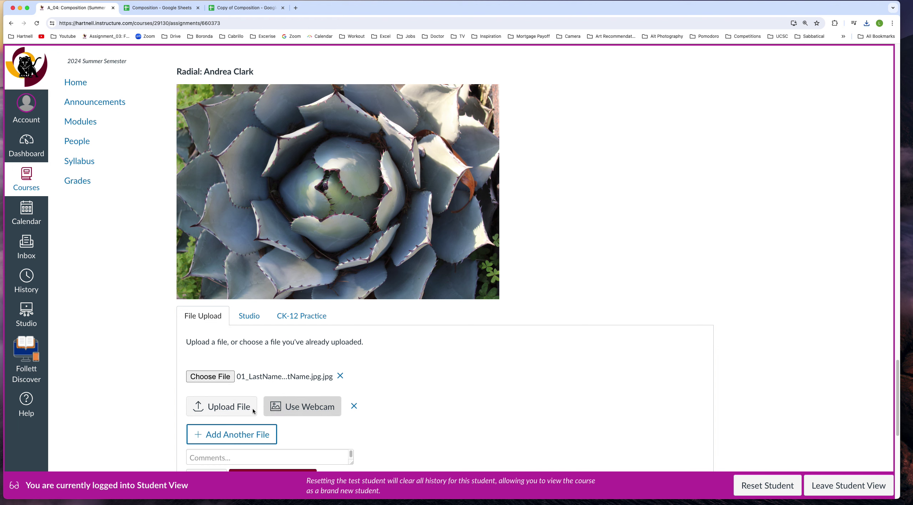
pyautogui.click(218, 406)
pyautogui.click(211, 408)
pyautogui.click(212, 404)
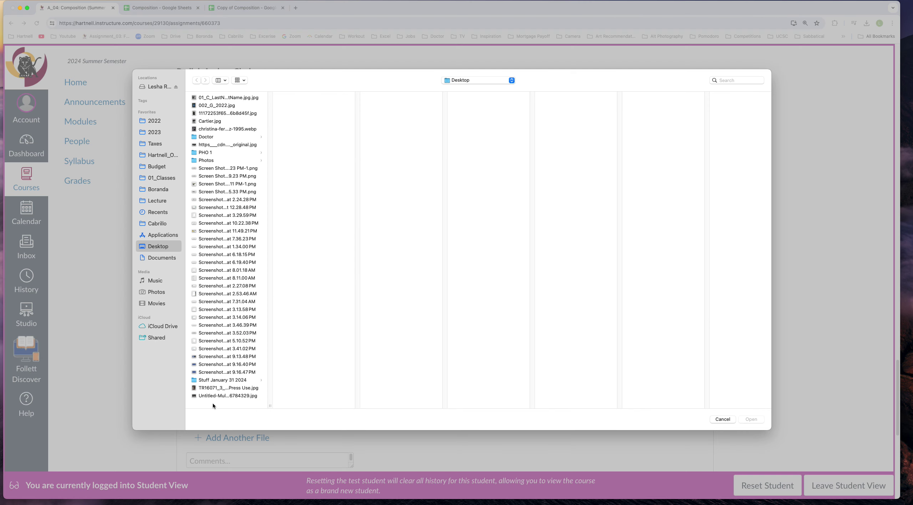
pyautogui.click(206, 153)
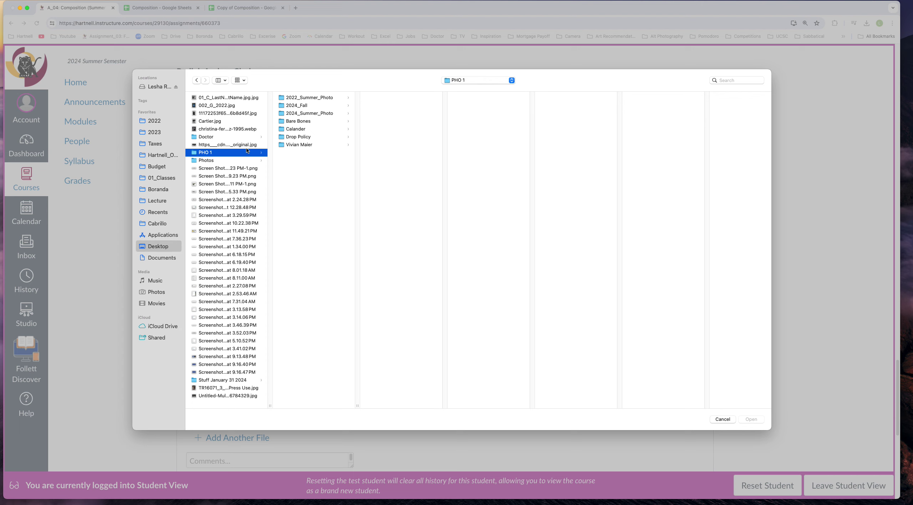
pyautogui.click(215, 160)
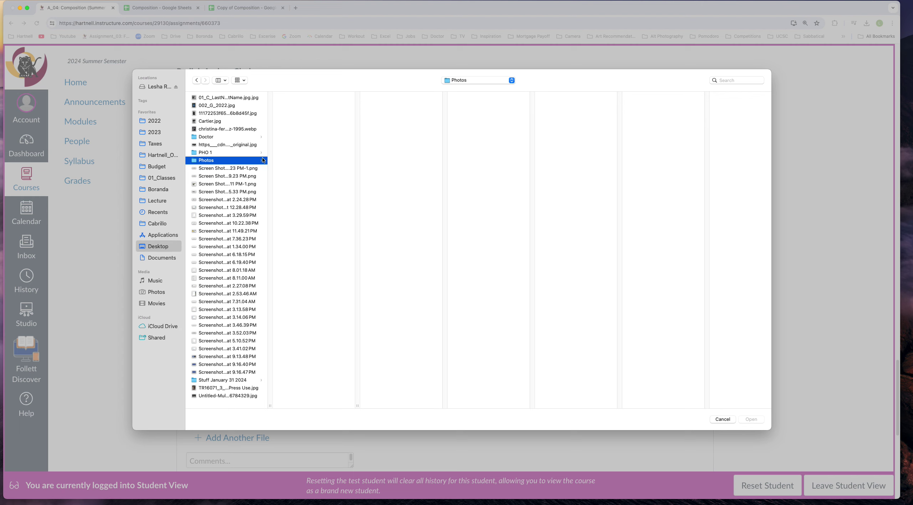
pyautogui.click(222, 138)
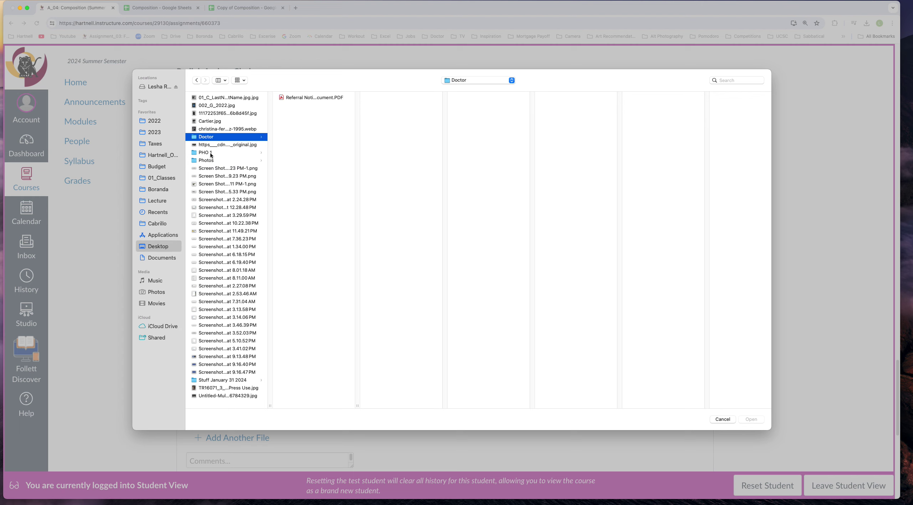
pyautogui.click(210, 153)
pyautogui.click(155, 246)
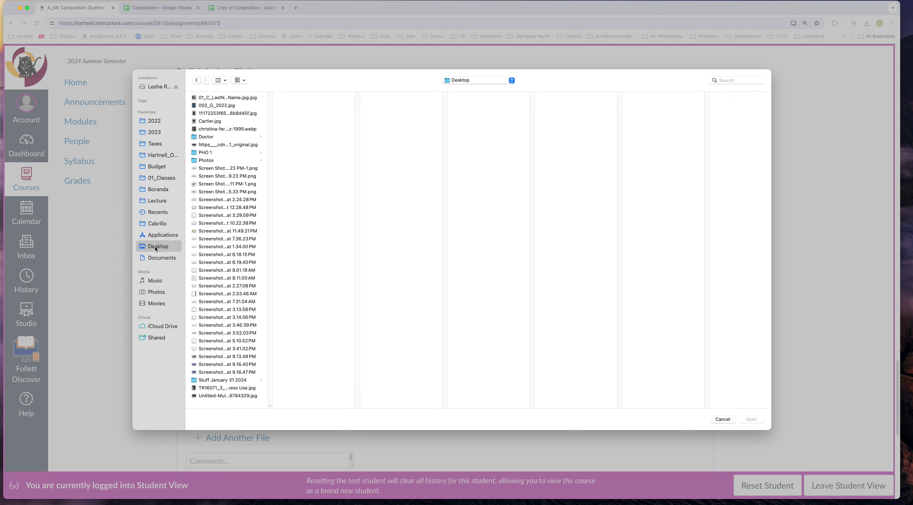
pyautogui.click(211, 160)
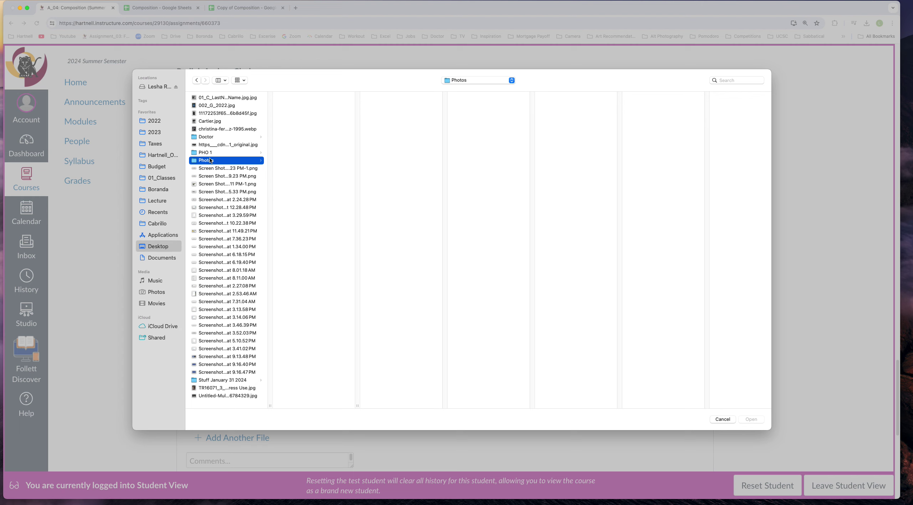
# - Attach 02_LastName_FirstName.jpg from PHO 1 > 2024_Summer_Photo > UpLoad as the second submission file
pyautogui.click(211, 153)
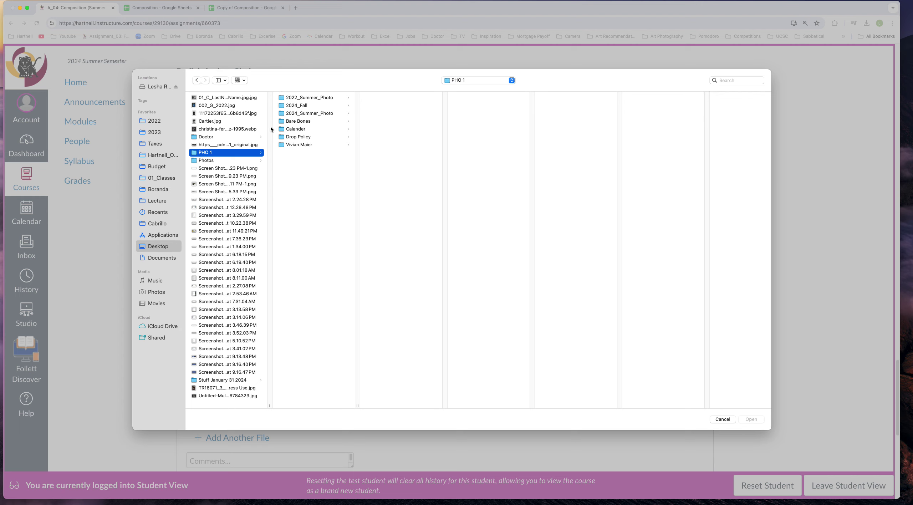
pyautogui.click(302, 113)
pyautogui.click(390, 184)
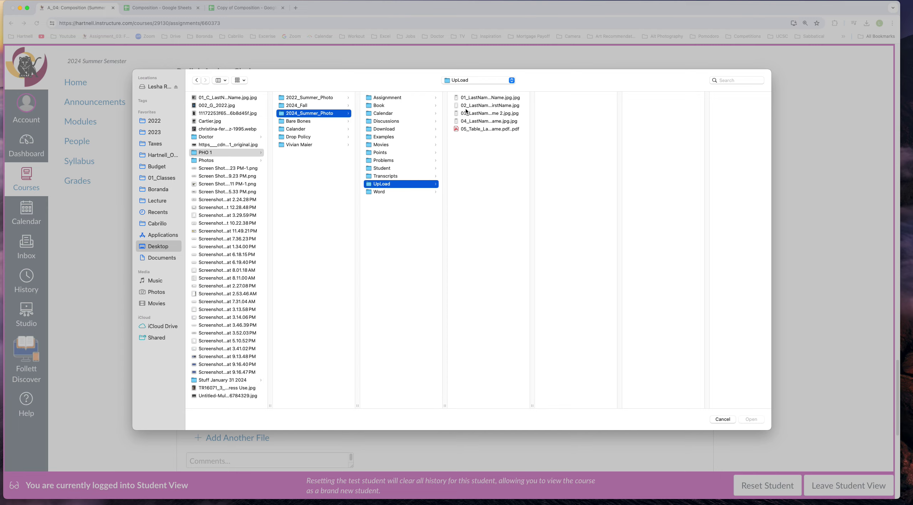
pyautogui.click(478, 106)
pyautogui.click(753, 419)
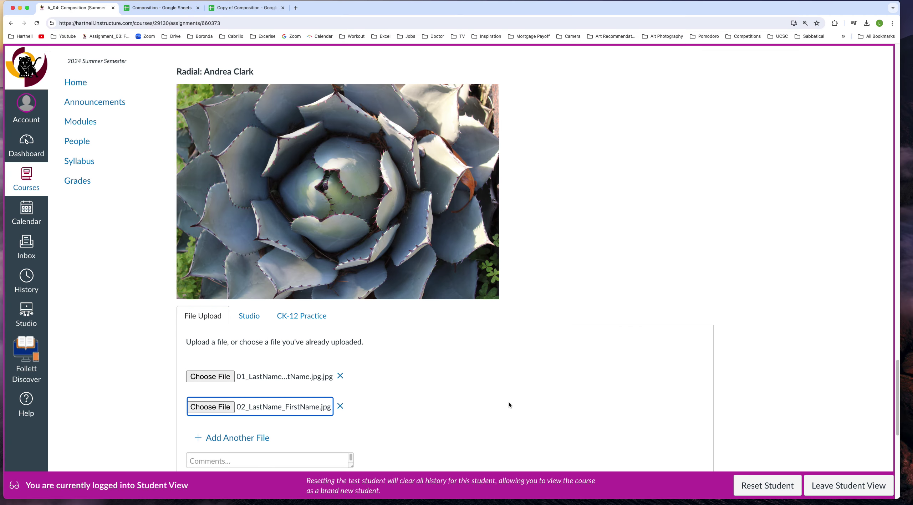
pyautogui.scroll(-2, 220, 440)
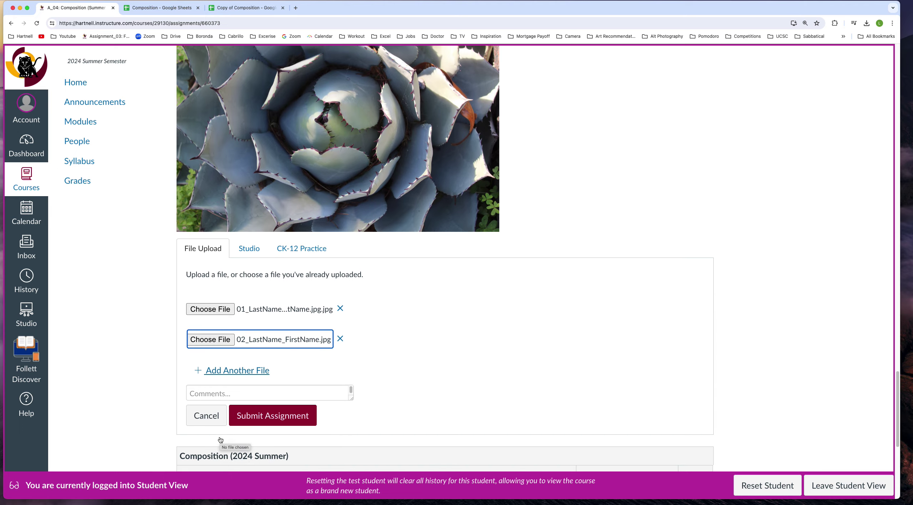
# - Add a third file entry and attach 03_LastName_FirstName 2.jpg.jpg from PHO 1 > 2024_Summer_Photo > UpLoad to it
pyautogui.scroll(-2, 221, 440)
pyautogui.click(235, 314)
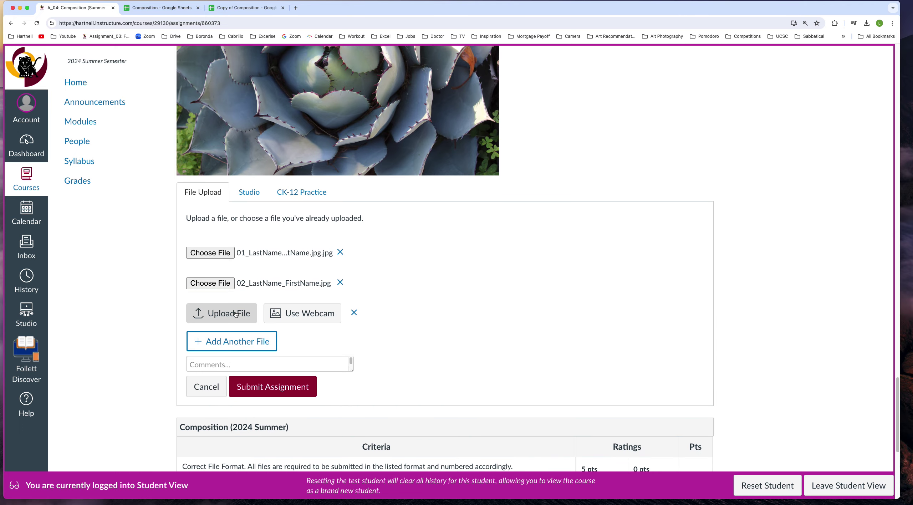
pyautogui.click(235, 314)
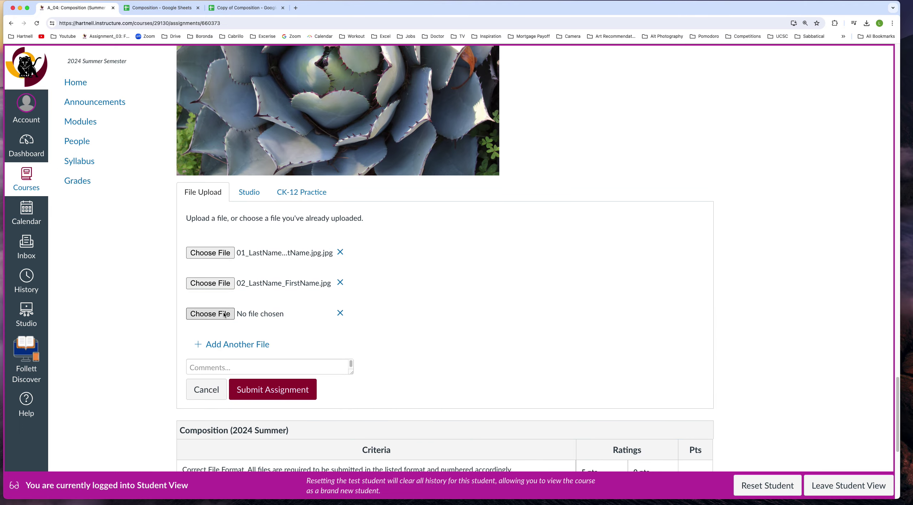
pyautogui.click(224, 314)
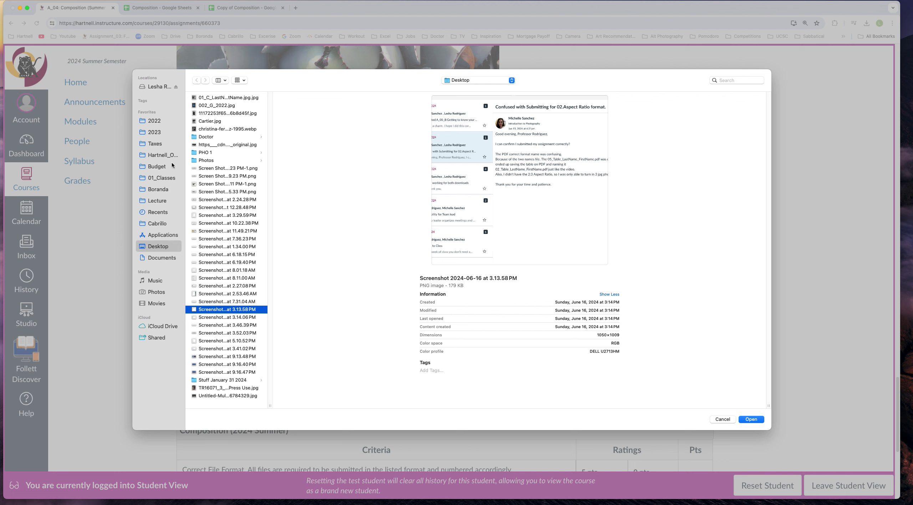
pyautogui.click(211, 153)
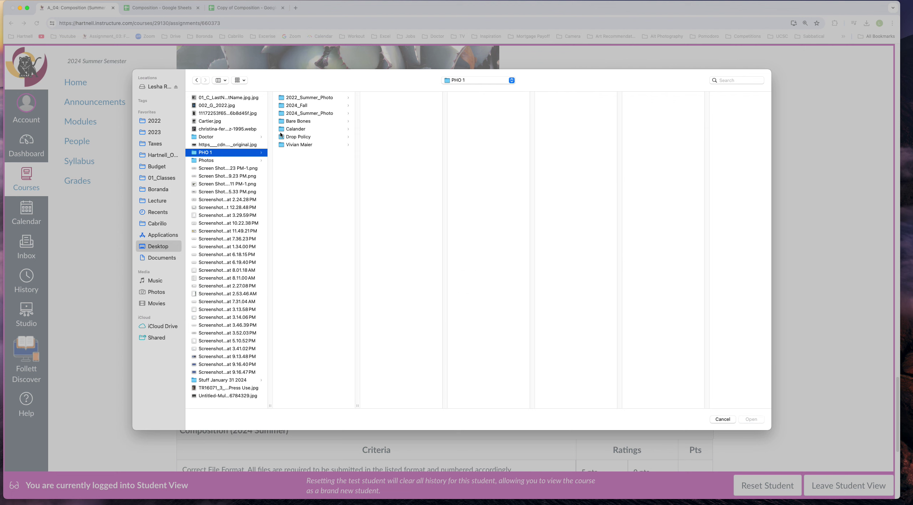
pyautogui.click(305, 113)
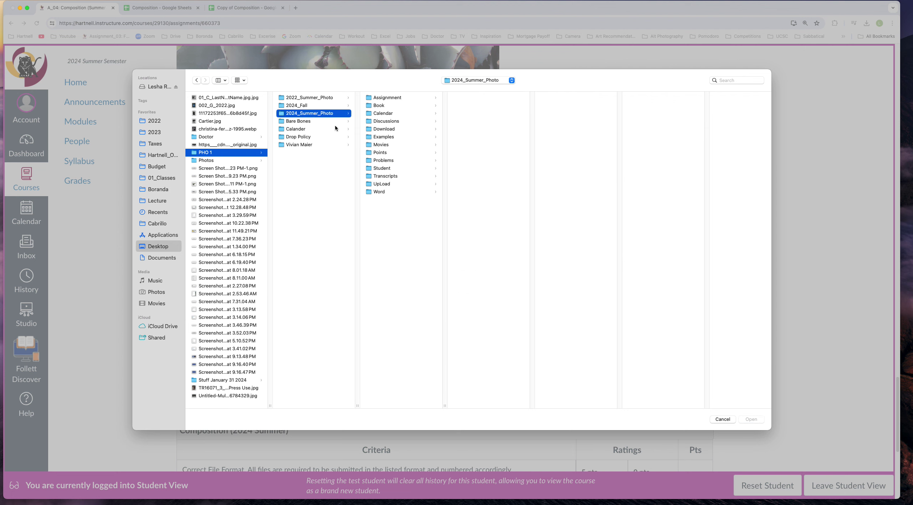
pyautogui.click(382, 185)
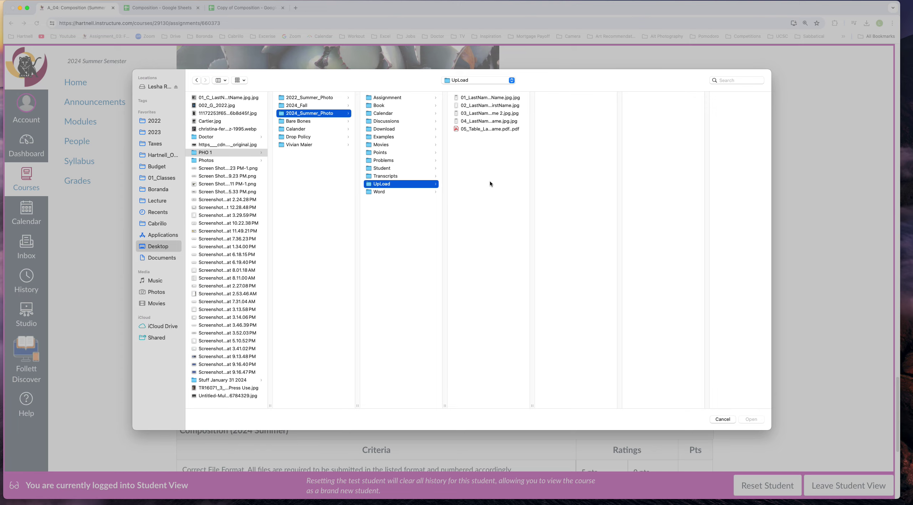
pyautogui.click(486, 115)
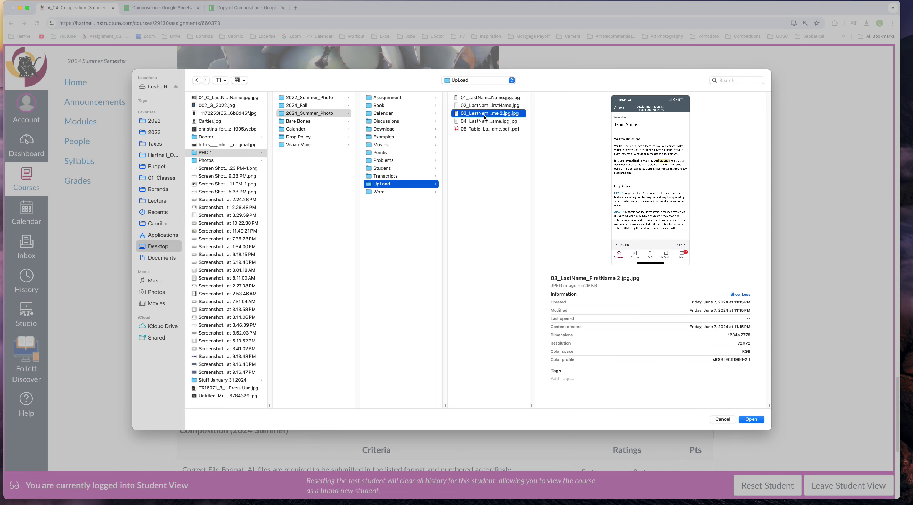
pyautogui.click(759, 419)
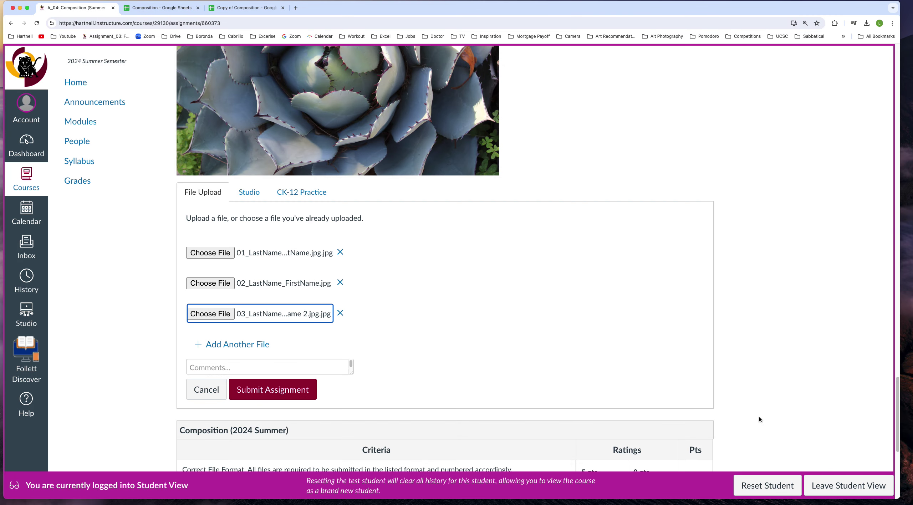
# - Add a fourth file entry and attach 04_LastName_FirstName.jpg.jpg from the UpLoad folder to it
pyautogui.click(218, 345)
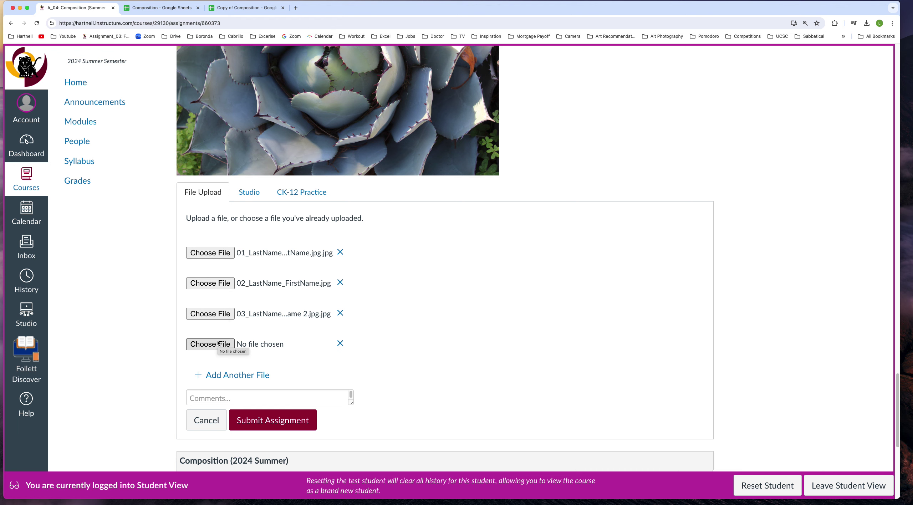
pyautogui.click(218, 343)
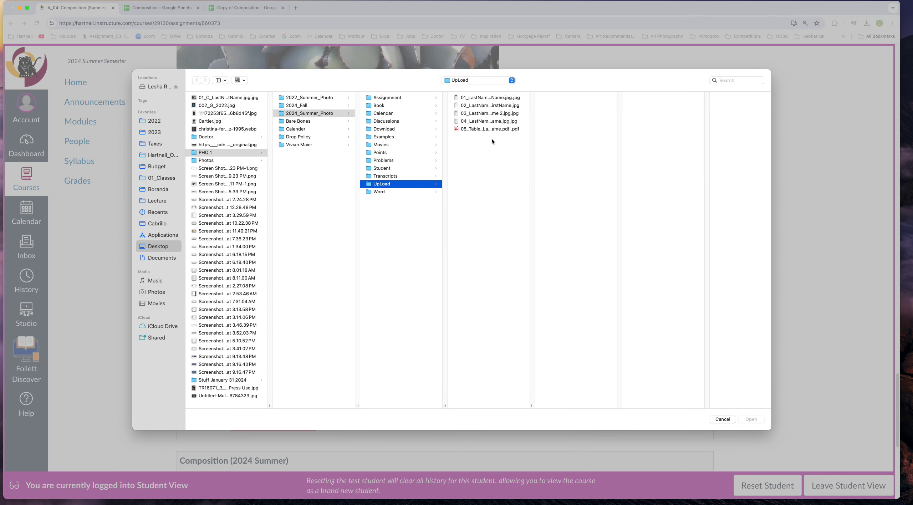
pyautogui.click(472, 121)
pyautogui.click(763, 419)
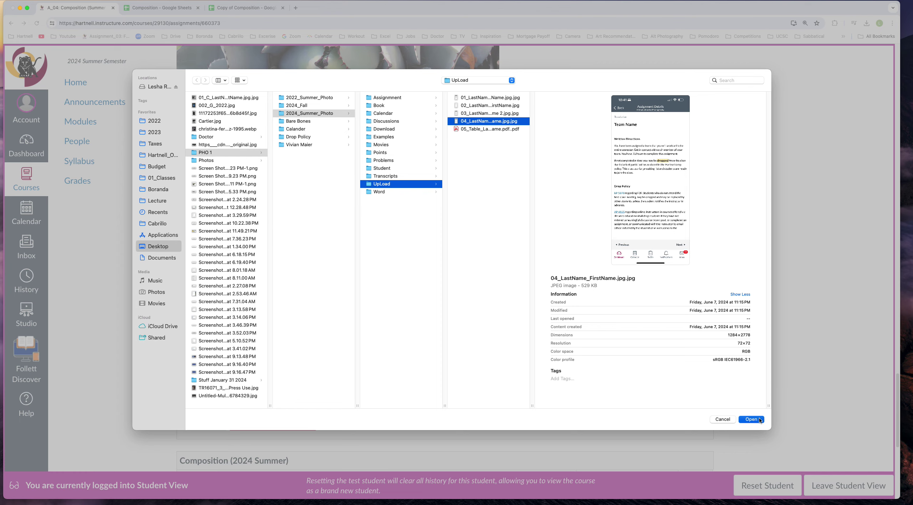
# - Attach 05_Table_LastName_FristName.pdf..pdf from the UpLoad folder as the fifth submission file and submit the assignment
pyautogui.click(231, 375)
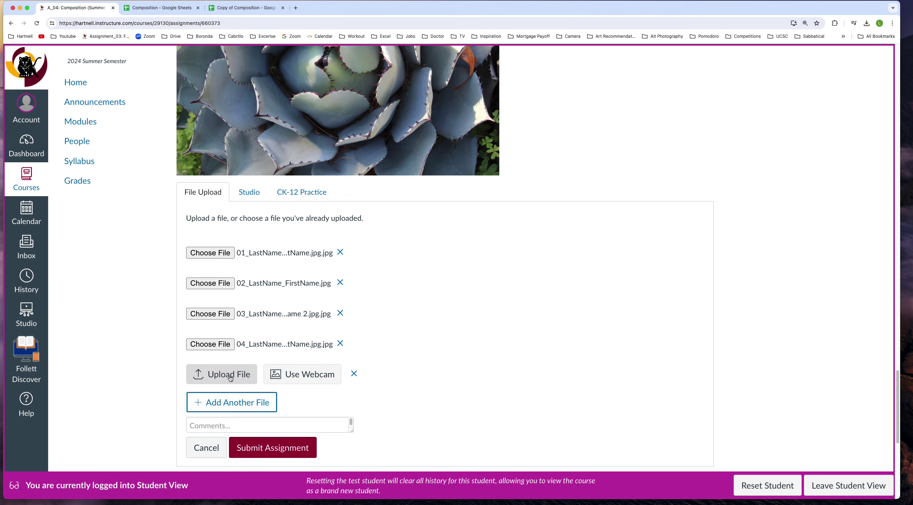
pyautogui.click(230, 378)
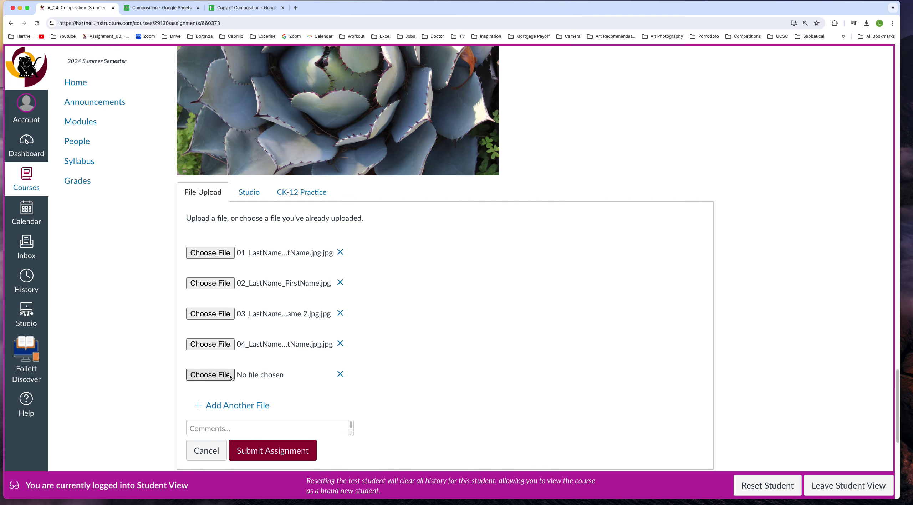
pyautogui.click(225, 376)
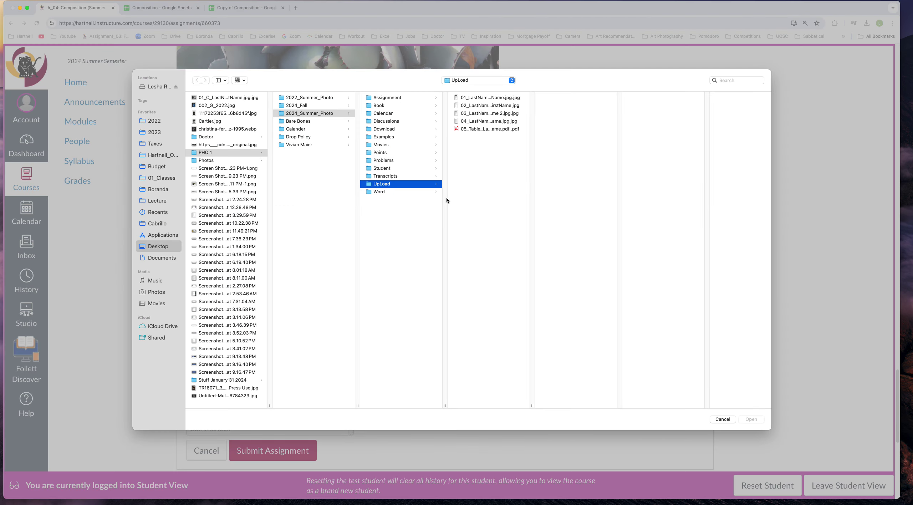
pyautogui.click(463, 128)
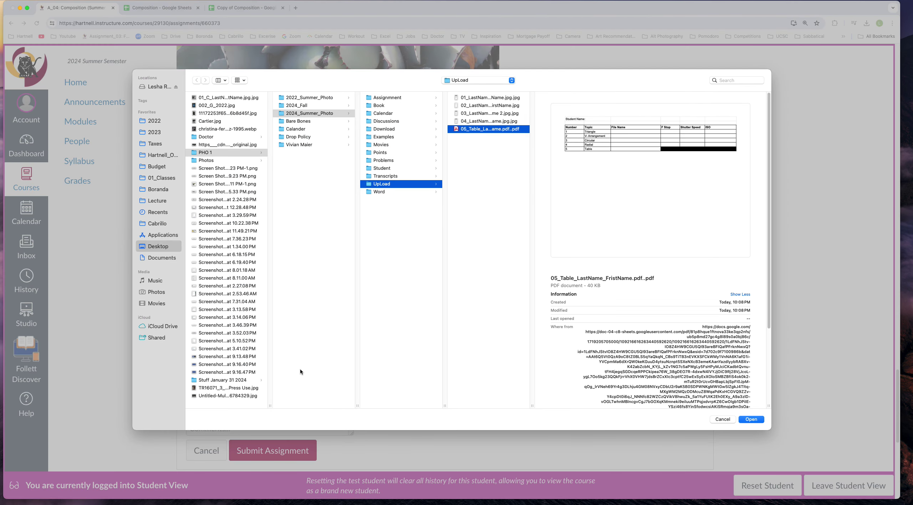
pyautogui.click(752, 419)
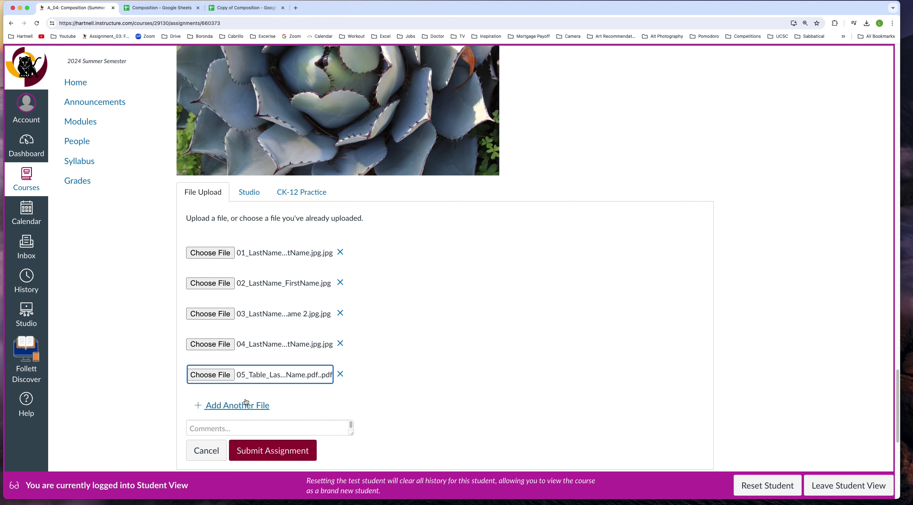
pyautogui.click(254, 453)
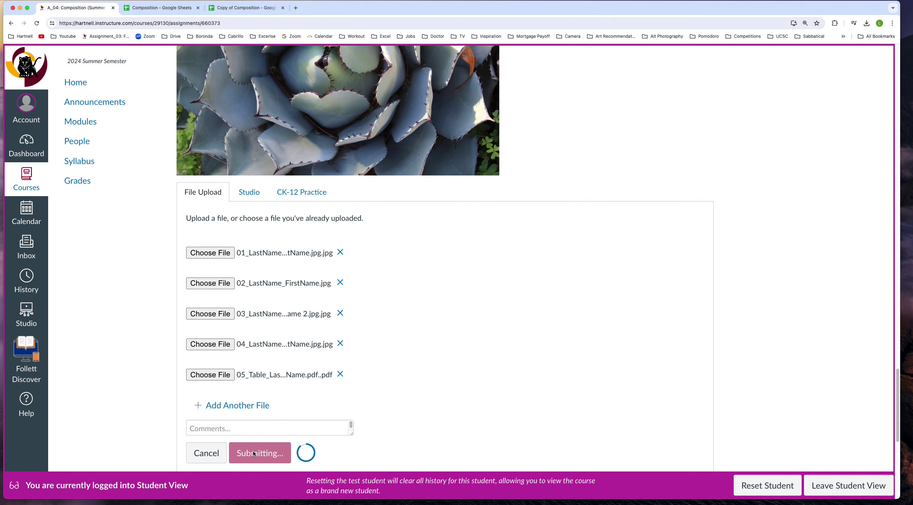
pyautogui.scroll(1, 496, 392)
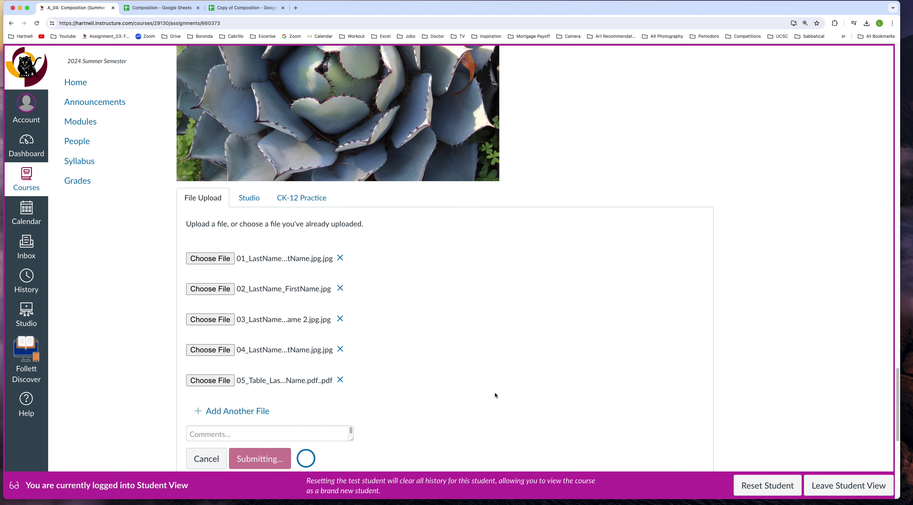